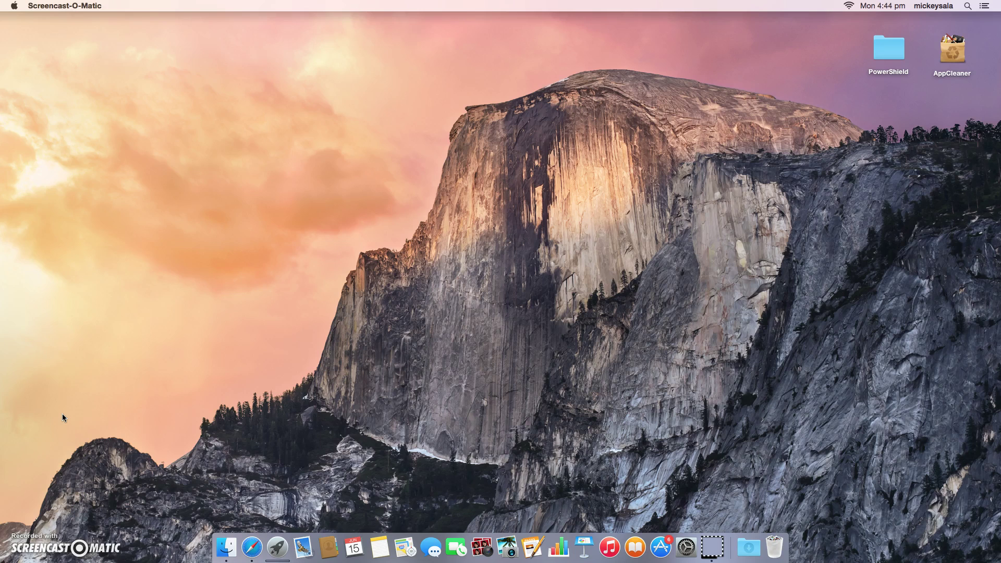
# - Launch Safari and browse the powershield.com.au menus to the NetGuard Download Area page
pyautogui.click(244, 545)
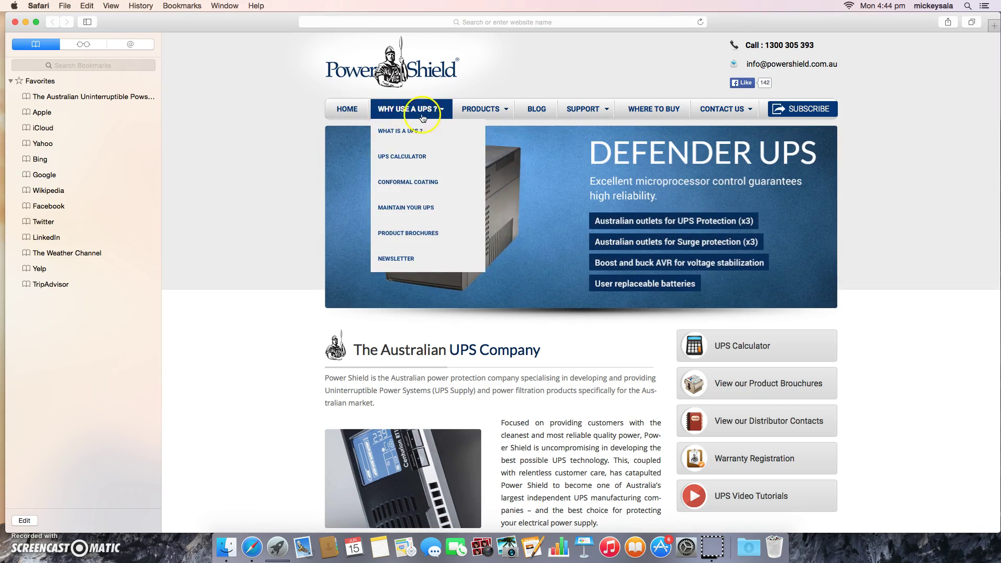
pyautogui.moveTo(496, 110)
pyautogui.moveTo(583, 109)
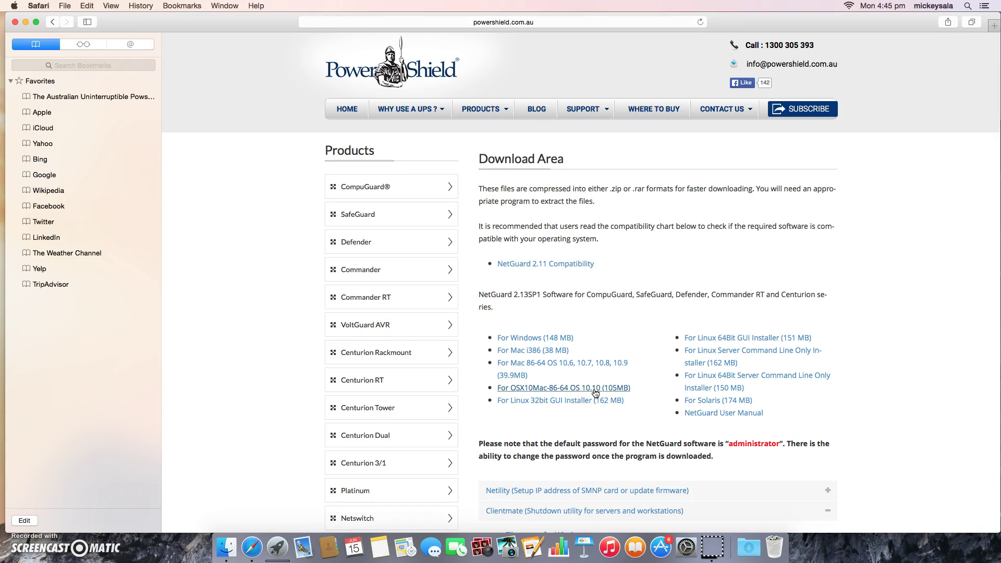
# - Download the OSX10Mac-86-64 (OS 10.10) NetGuard package and check it in Safari's downloads list
pyautogui.click(595, 391)
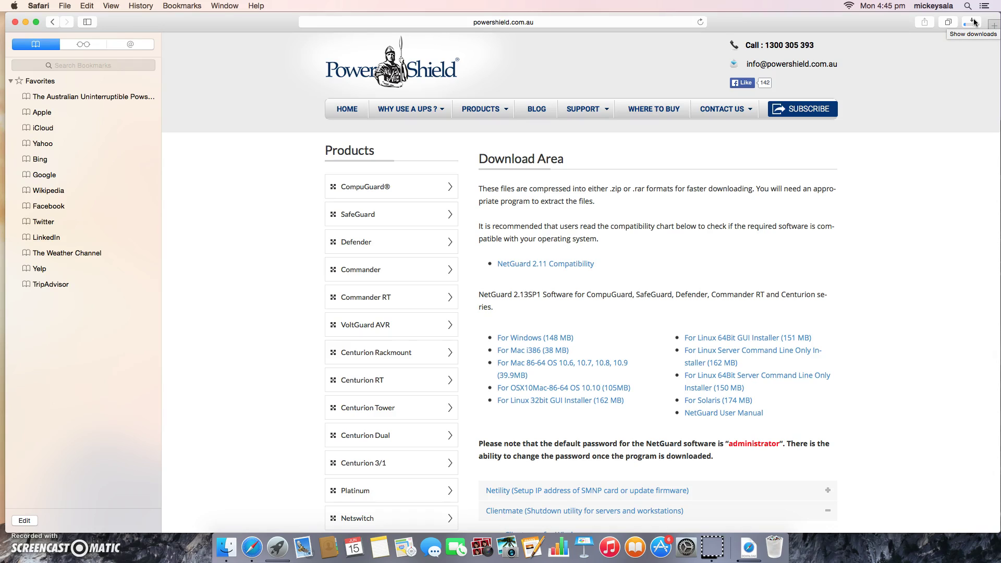
pyautogui.click(973, 22)
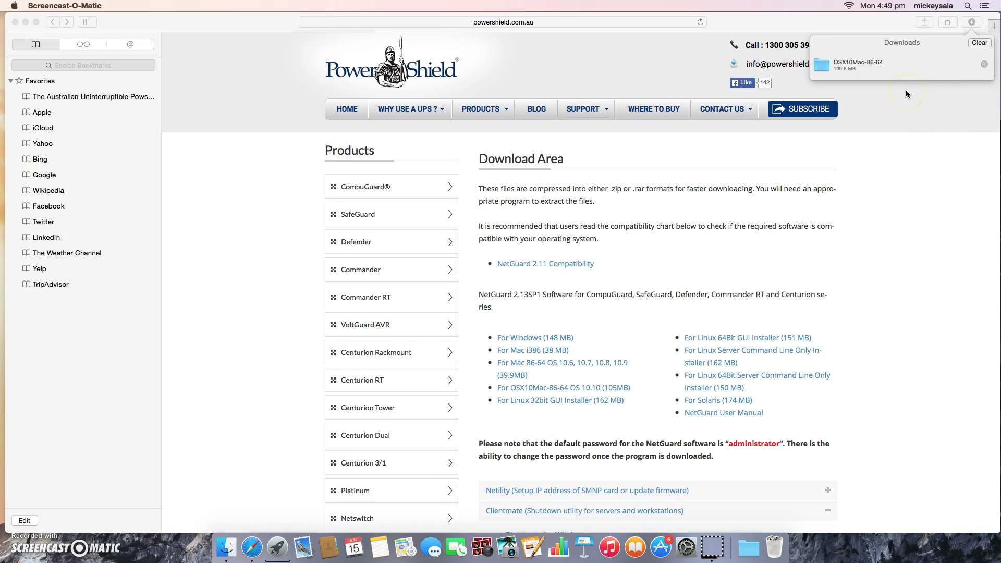
# - Open the downloaded OSX10Mac-86-64 folder in Finder and minimize Safari
pyautogui.doubleClick(847, 65)
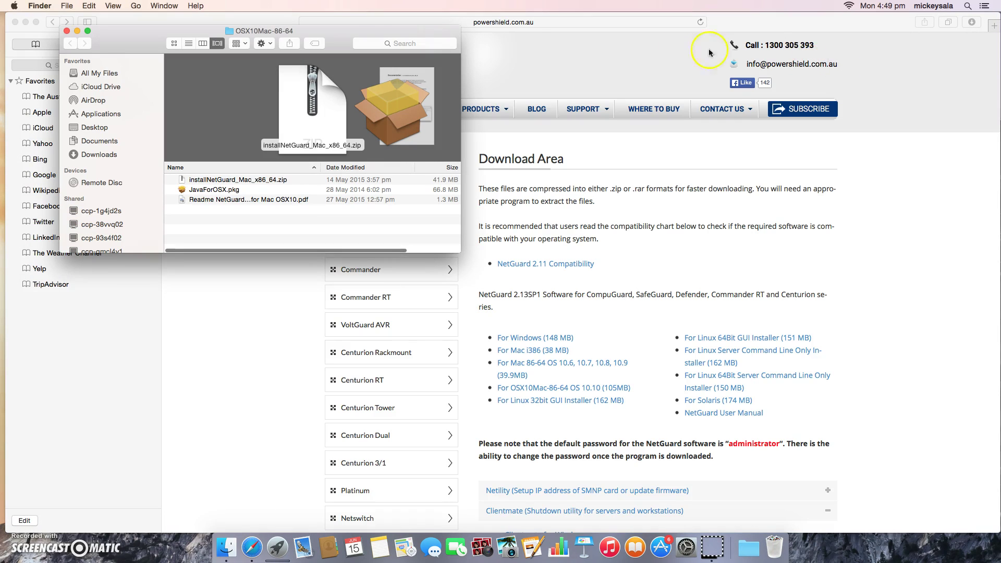
pyautogui.click(25, 23)
pyautogui.click(109, 41)
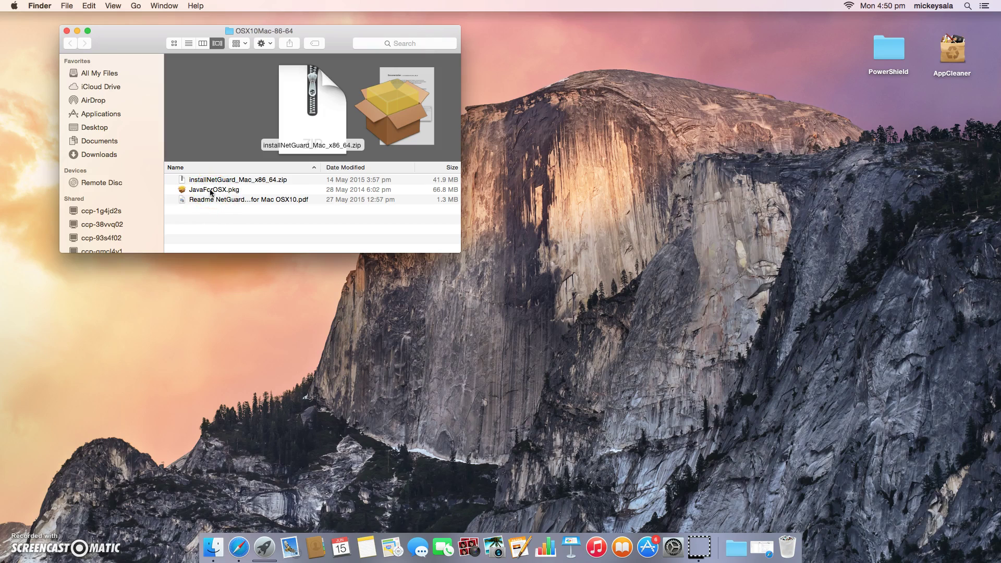
# - Launch JavaForOSX.pkg, go through the Read Me, and agree to the Java license
pyautogui.doubleClick(211, 190)
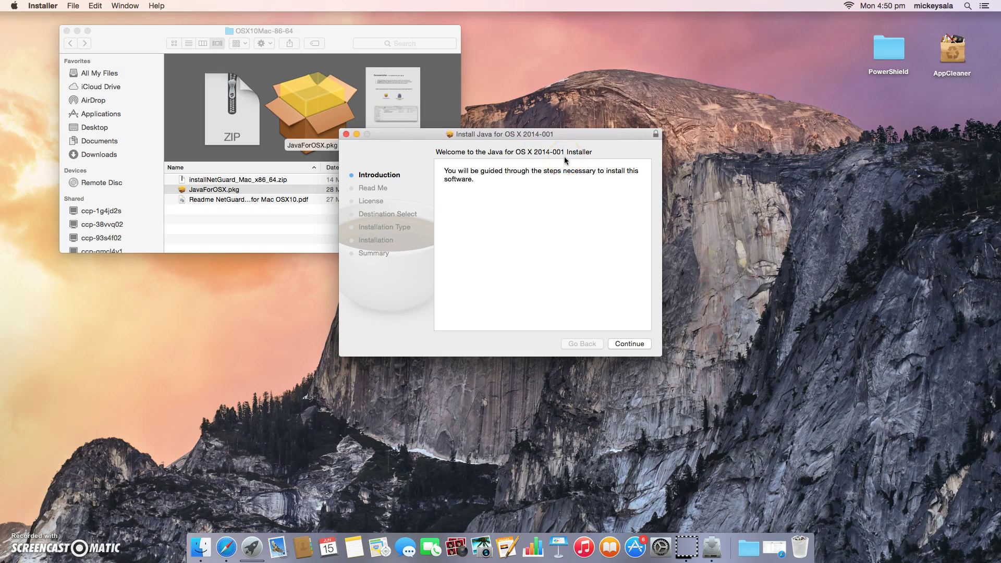
pyautogui.click(629, 344)
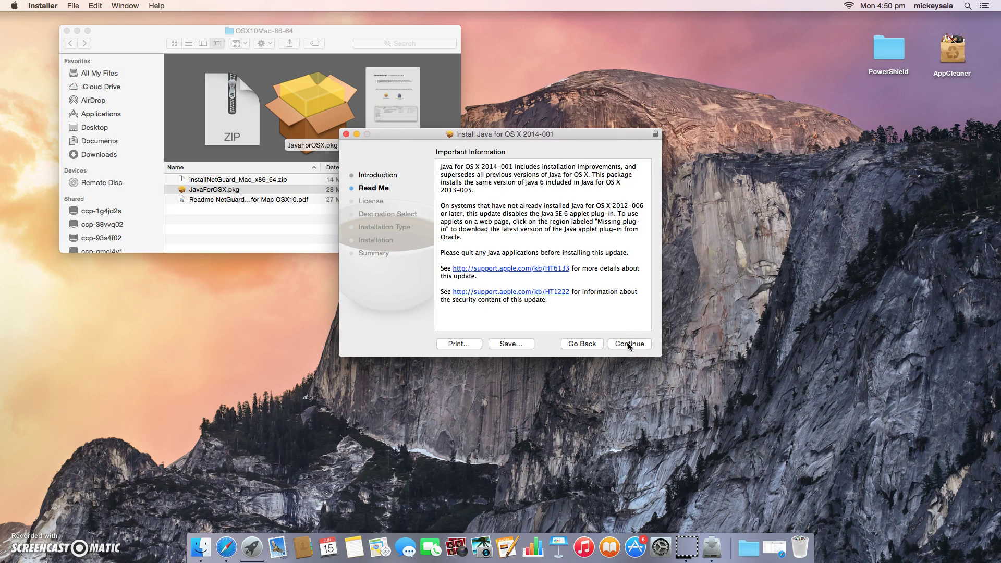
pyautogui.click(628, 343)
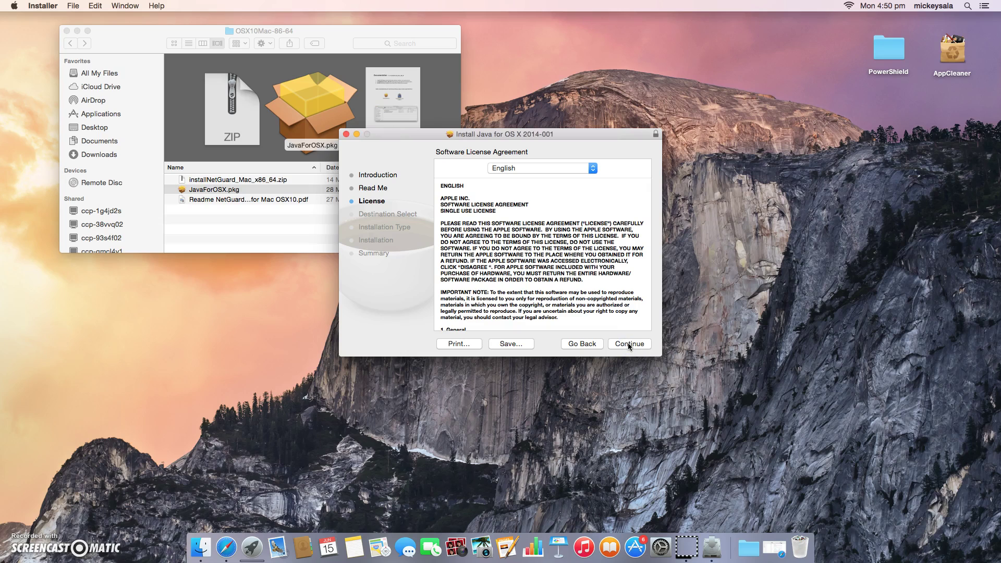
pyautogui.click(628, 342)
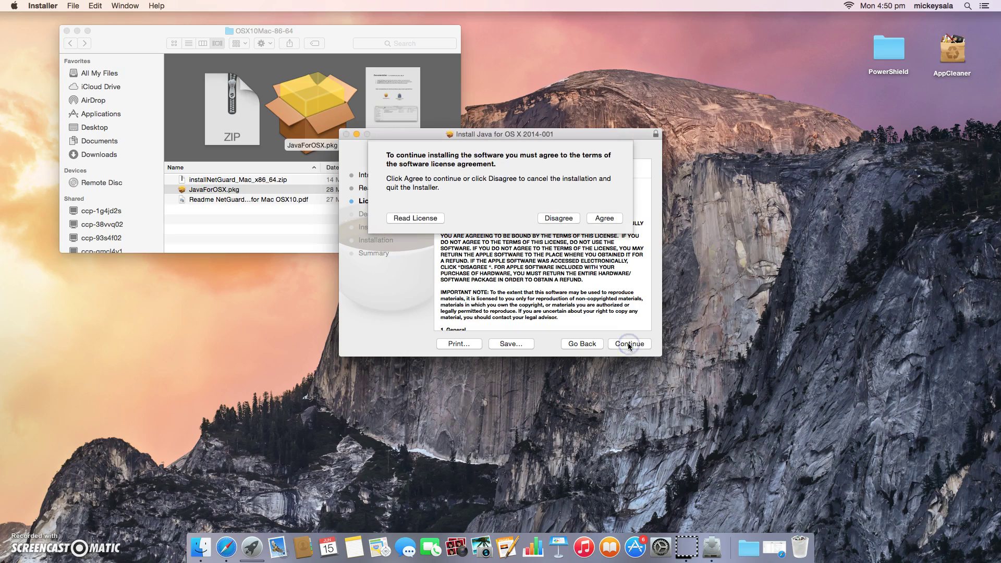
pyautogui.click(608, 220)
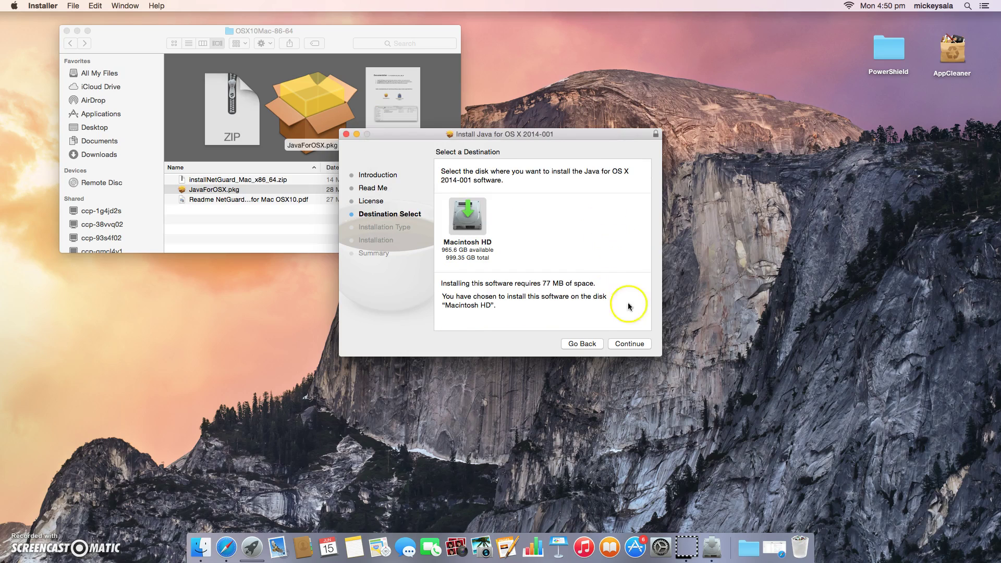
# - Install Java for OS X 2014-001 onto Macintosh HD, authorizing with the admin password
pyautogui.click(626, 342)
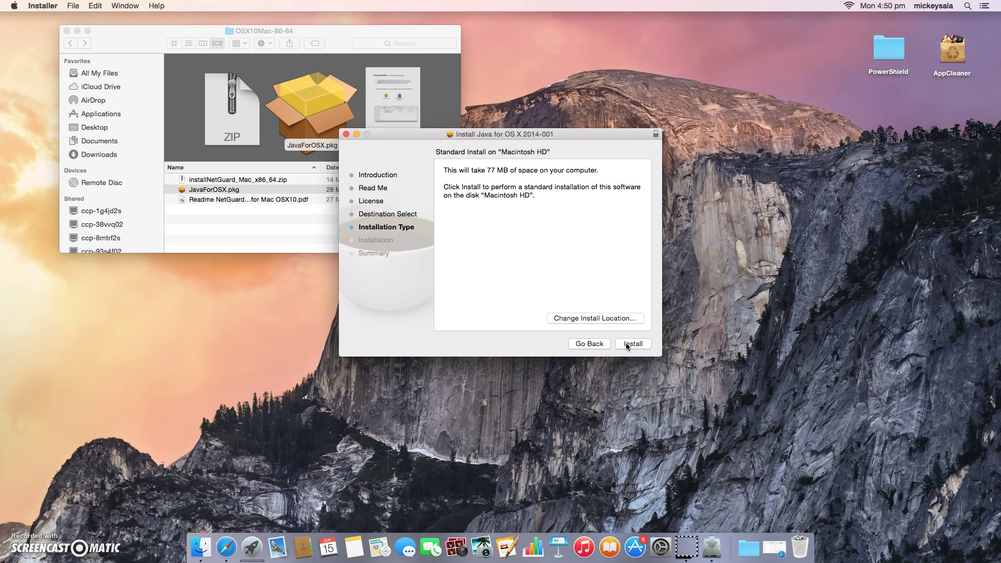
pyautogui.click(626, 343)
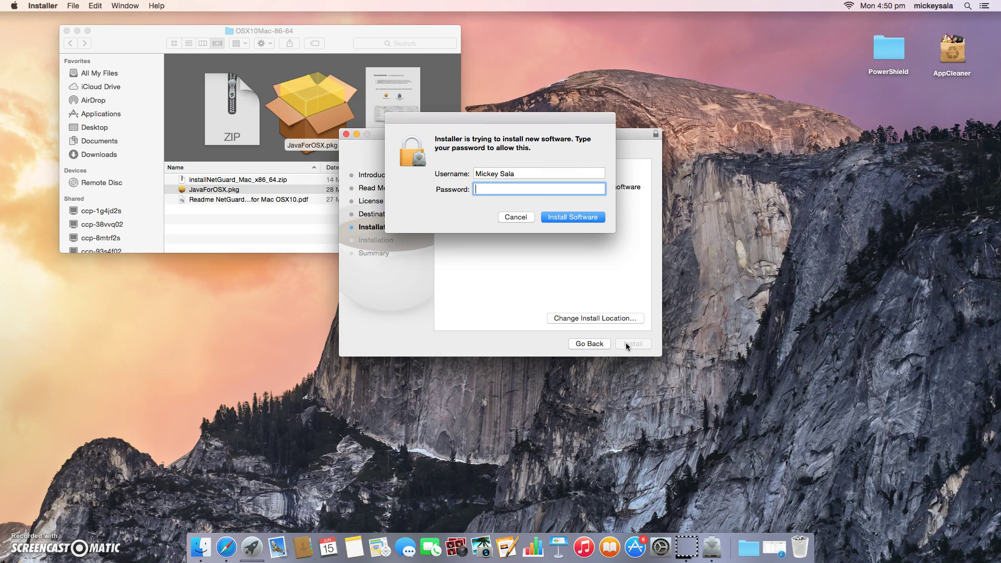
pyautogui.click(539, 220)
pyautogui.click(542, 188)
pyautogui.write('********')
pyautogui.press('Return')
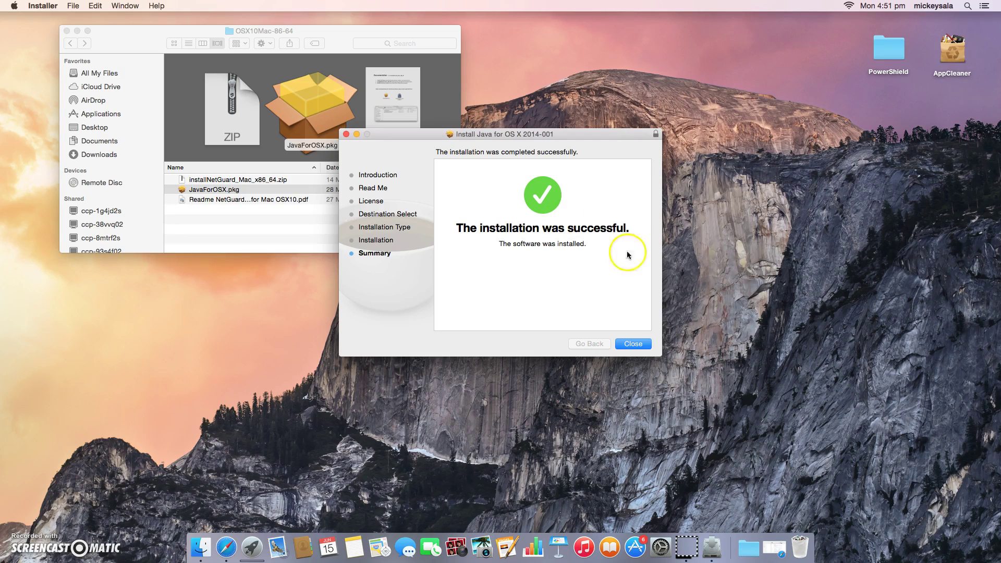
# - Close the Java installer, then unzip and launch installNetGuard_Mac_x86_64, confirming it should open
pyautogui.click(633, 344)
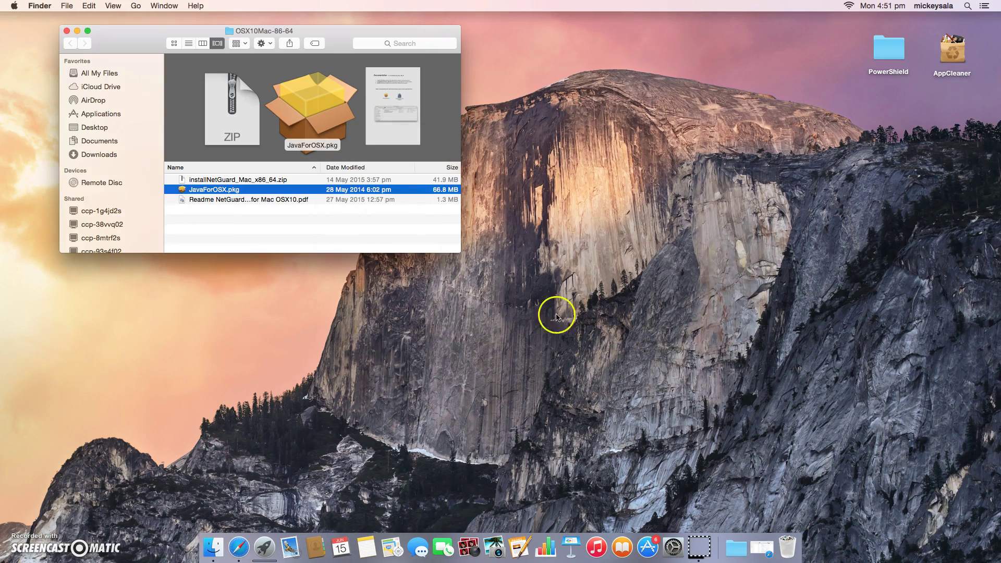
pyautogui.click(230, 180)
pyautogui.doubleClick(229, 180)
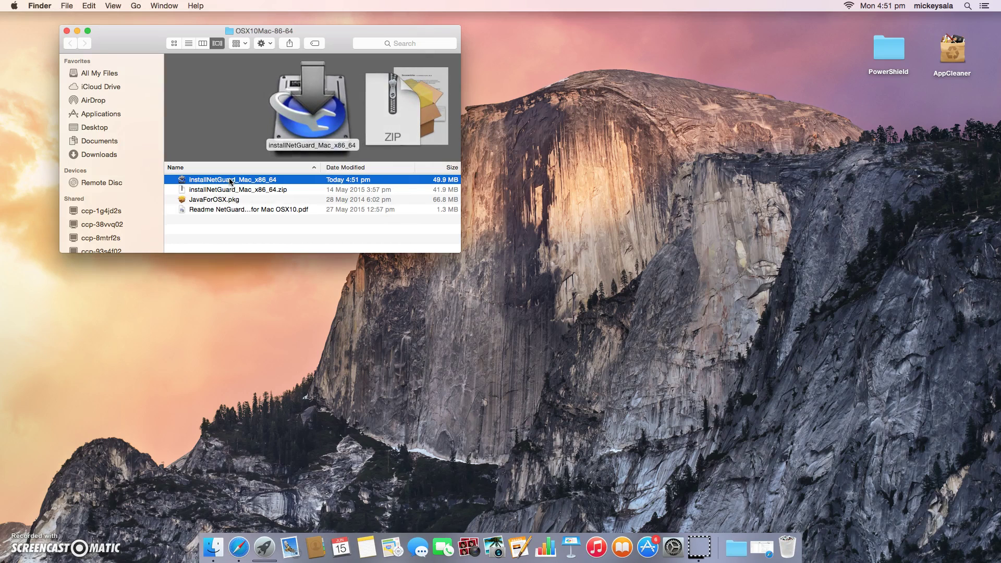
pyautogui.doubleClick(229, 180)
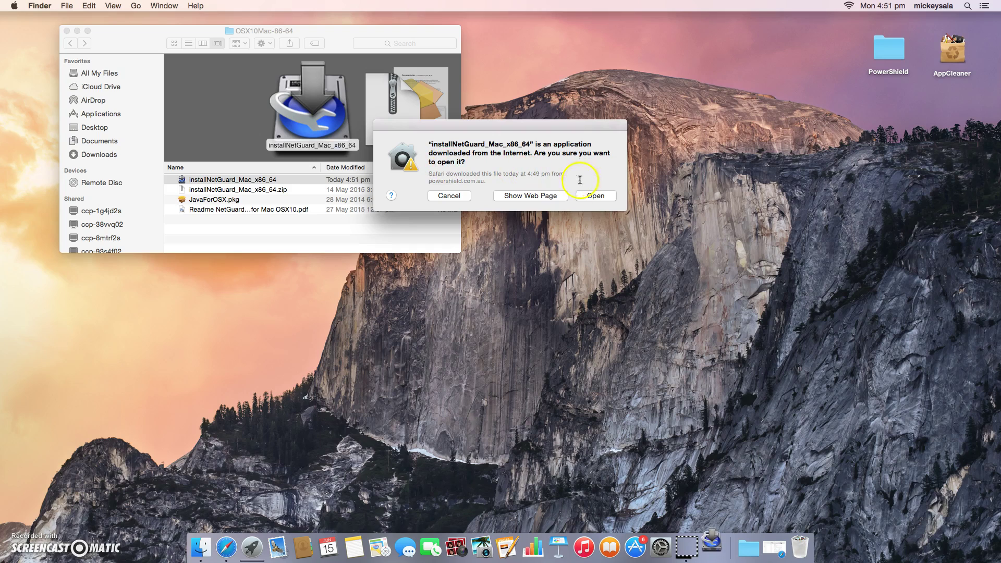
pyautogui.click(593, 197)
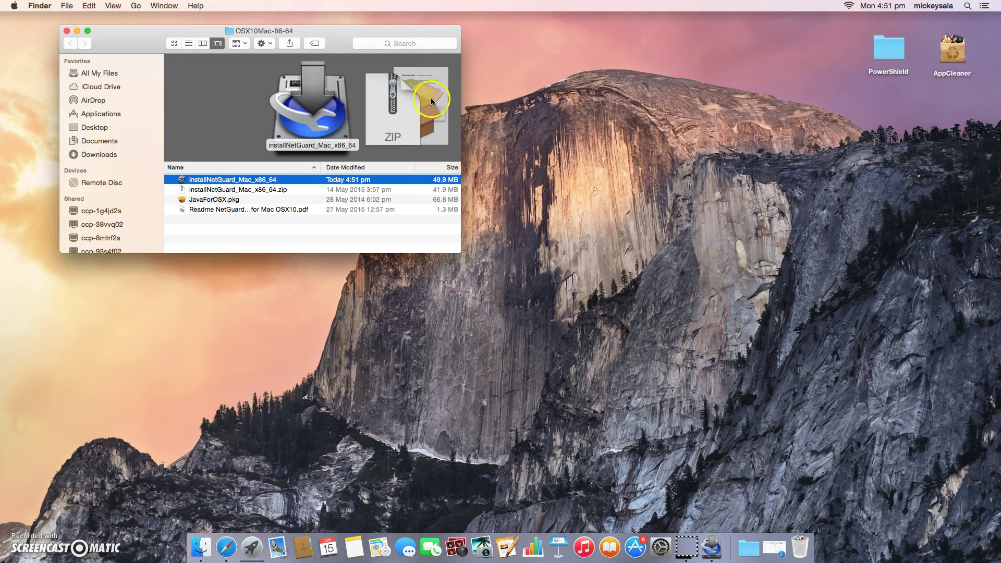
pyautogui.moveTo(339, 47); pyautogui.dragTo(293, 29)
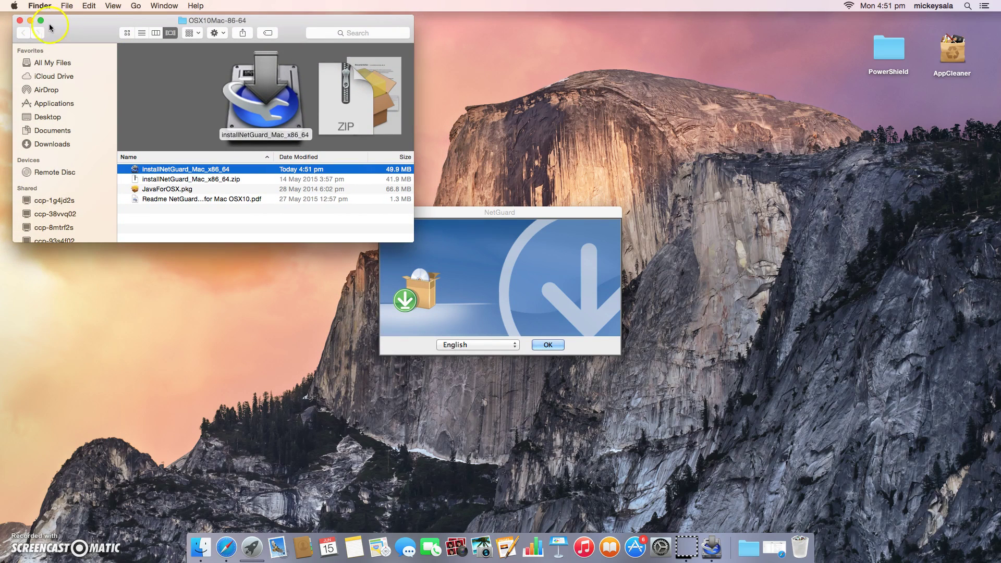
# - Minimize Finder and accept English as the NetGuard installer language
pyautogui.click(31, 21)
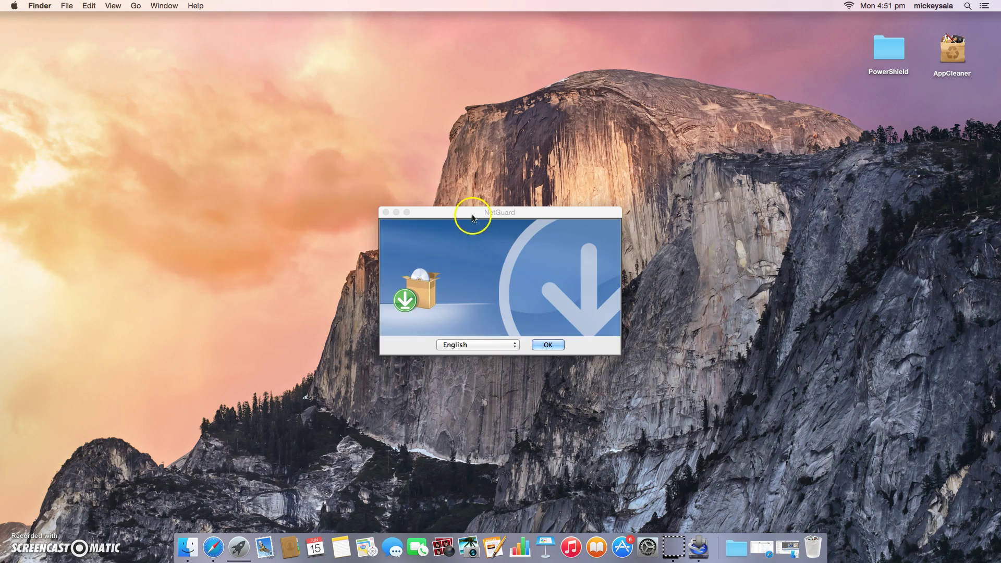
pyautogui.moveTo(470, 214); pyautogui.dragTo(455, 146)
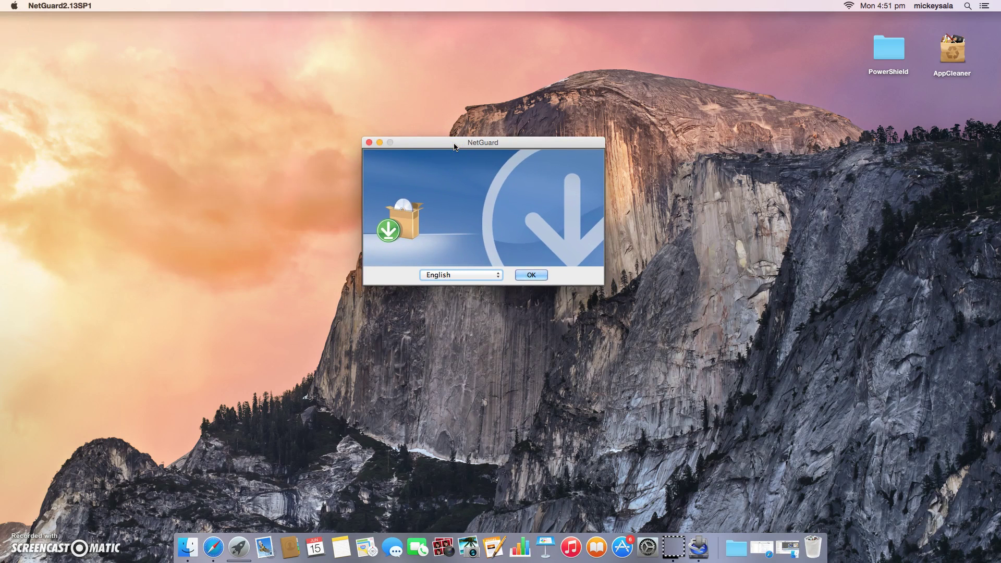
pyautogui.click(637, 245)
pyautogui.click(540, 278)
pyautogui.click(566, 282)
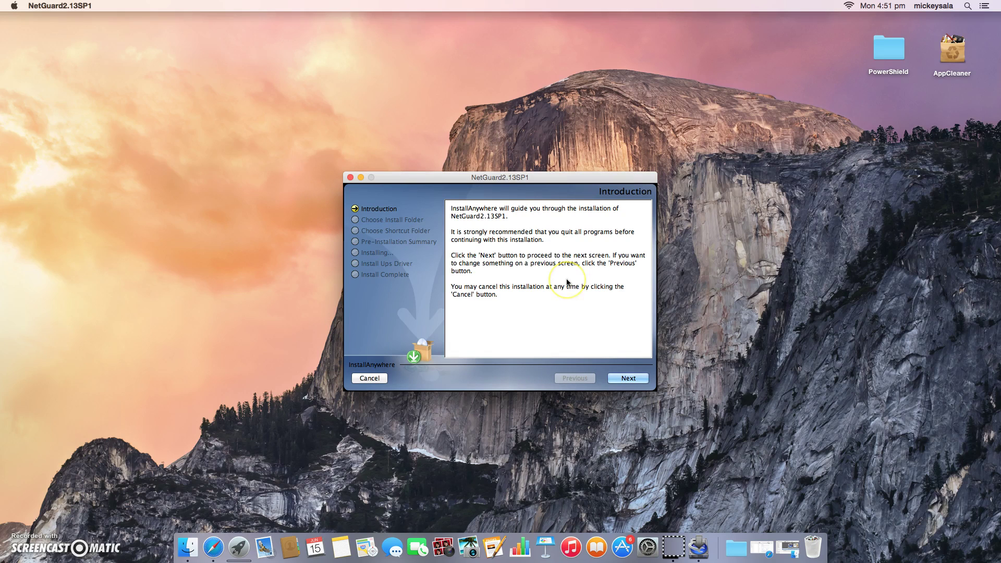
# - Step through the wizard, keeping the Applications folder and desktop aliases, and install NetGuard2.13SP1
pyautogui.moveTo(559, 175); pyautogui.dragTo(528, 115)
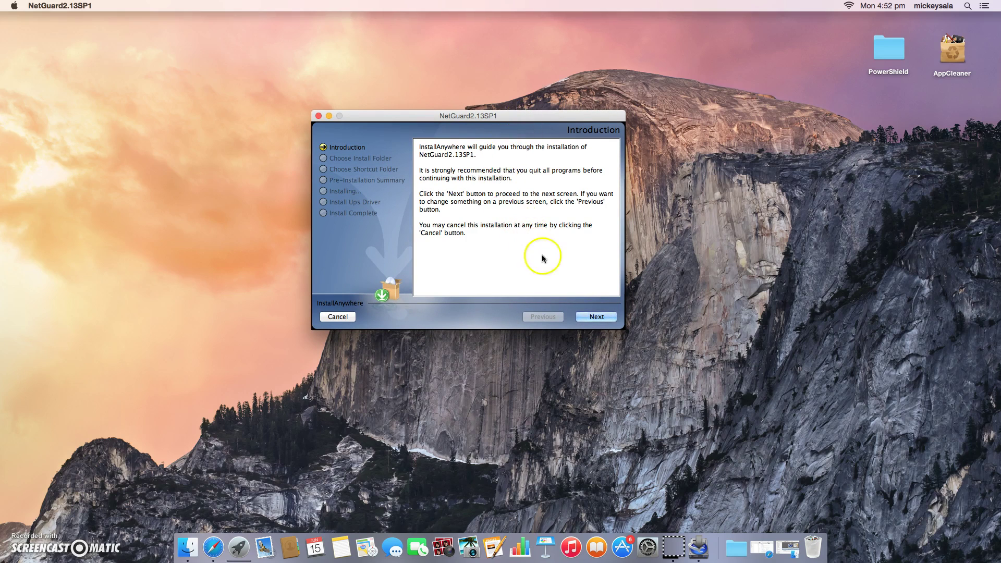
pyautogui.click(594, 316)
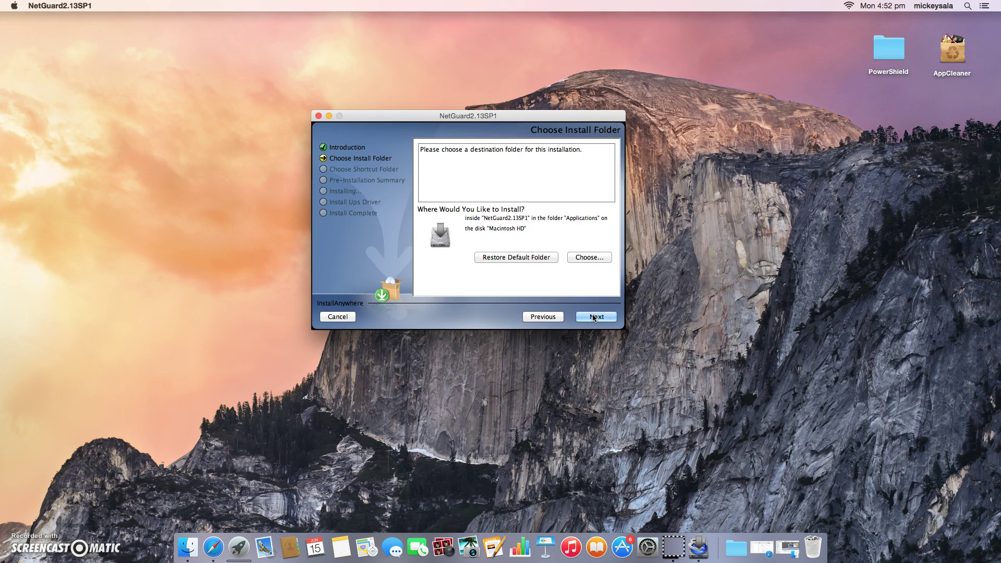
pyautogui.click(594, 317)
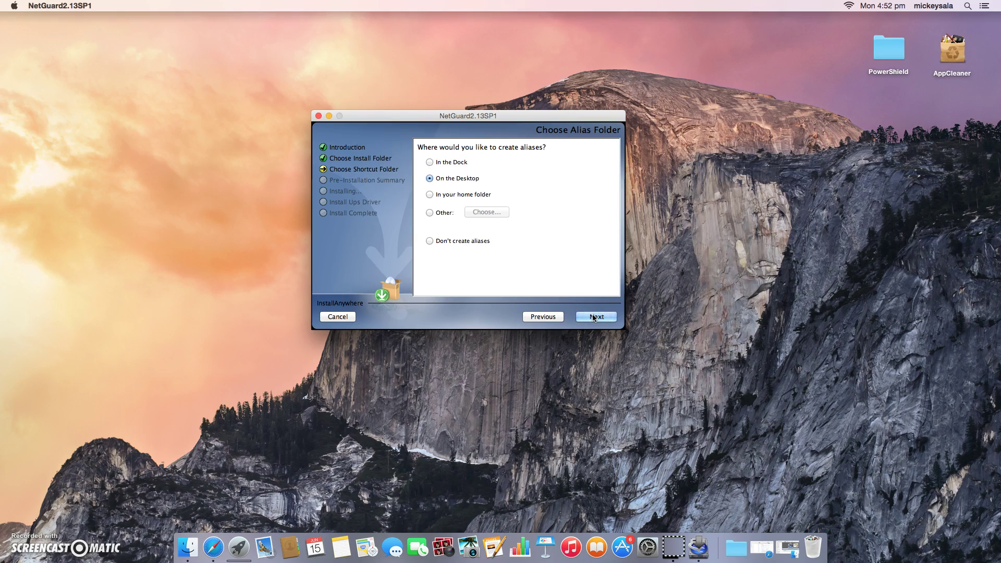
pyautogui.click(594, 316)
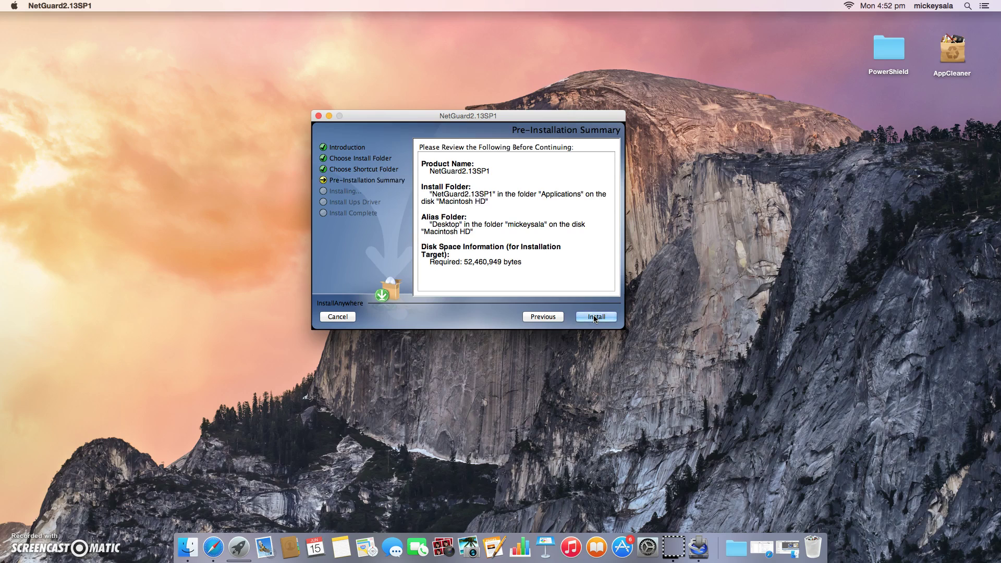
pyautogui.click(594, 316)
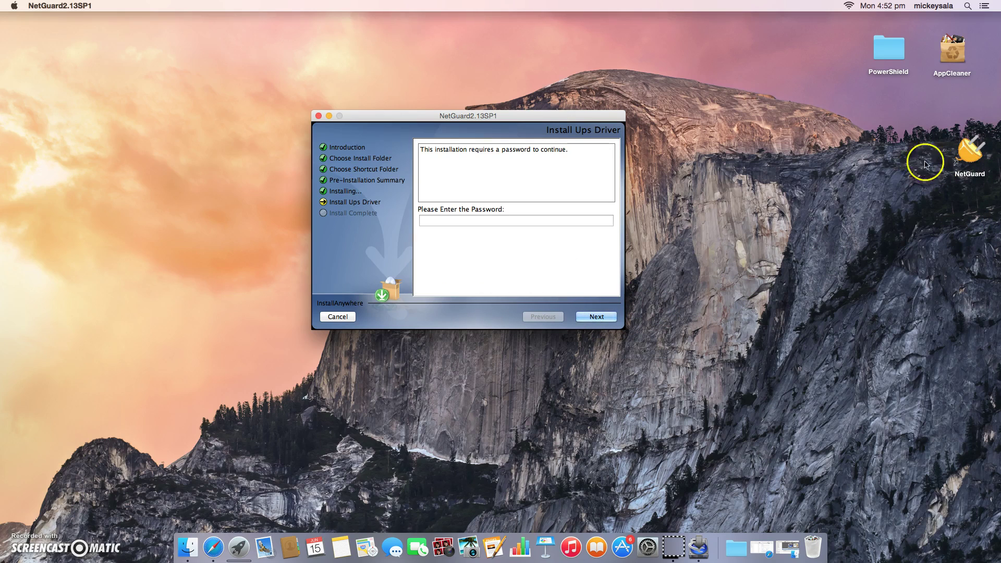
# - Enter the admin password to install the UPS driver, acknowledge completion, and finish the installer
pyautogui.click(469, 221)
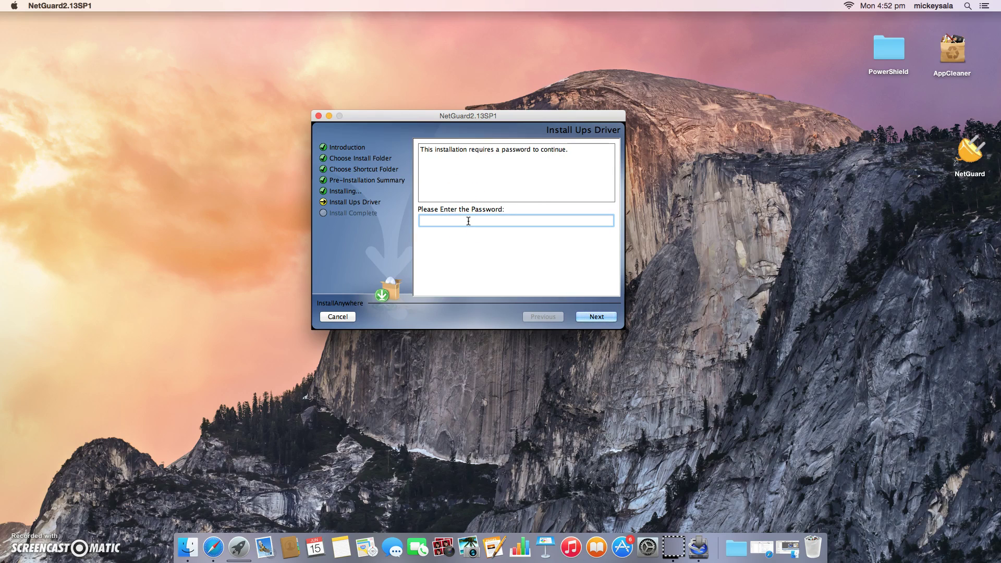
pyautogui.write('********')
pyautogui.click(609, 316)
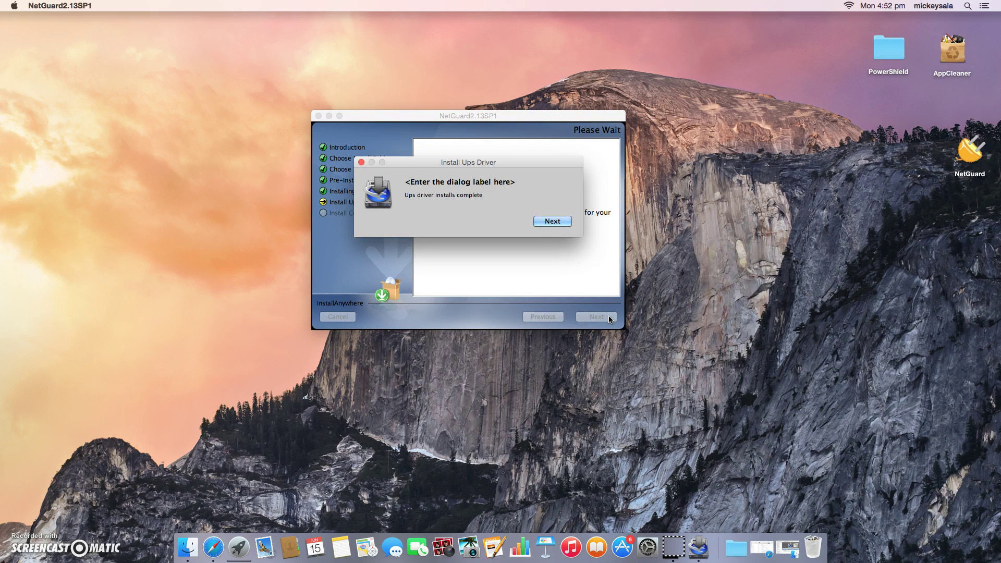
pyautogui.click(578, 247)
pyautogui.click(552, 221)
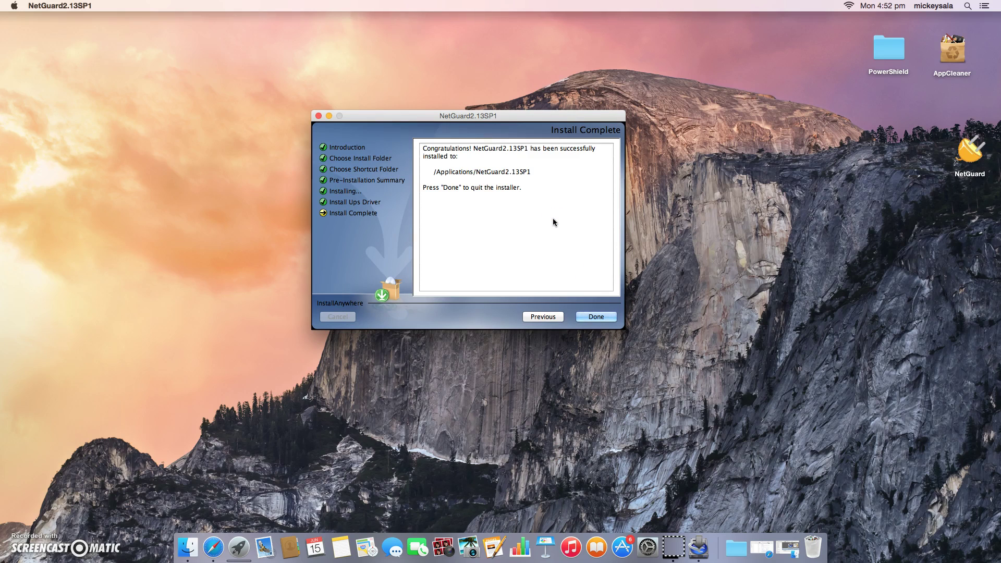
pyautogui.click(600, 318)
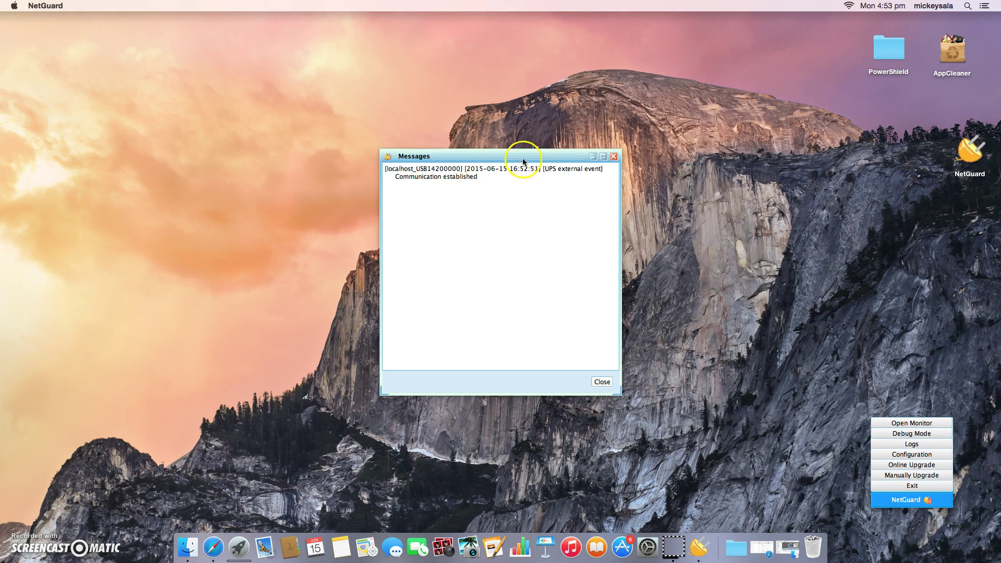
# - Move the NetGuard Messages window to the top-right corner of the screen
pyautogui.moveTo(521, 157); pyautogui.dragTo(892, 33)
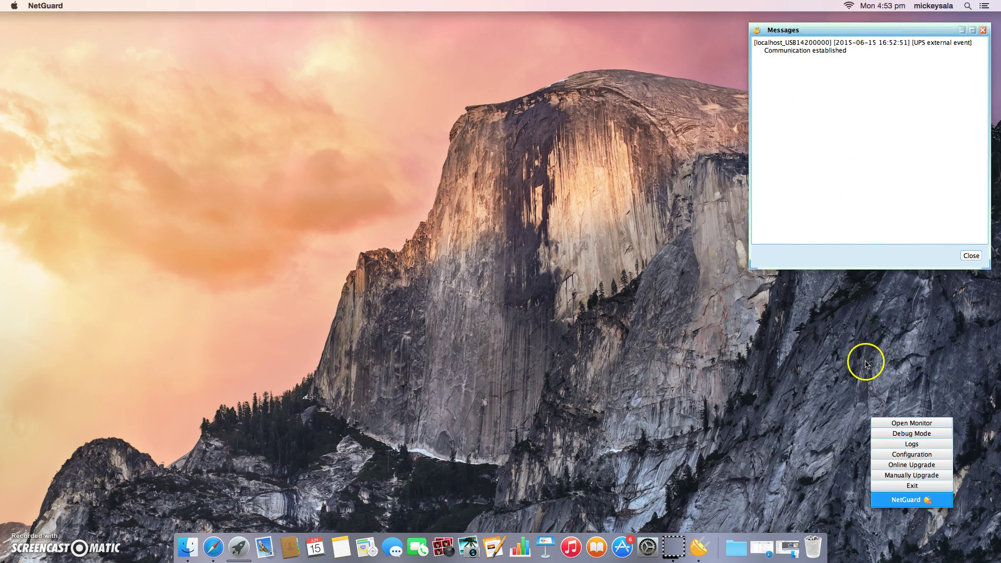
# - Open the NetGuard monitor in Safari and view the UPS Power flow tab
pyautogui.click(912, 423)
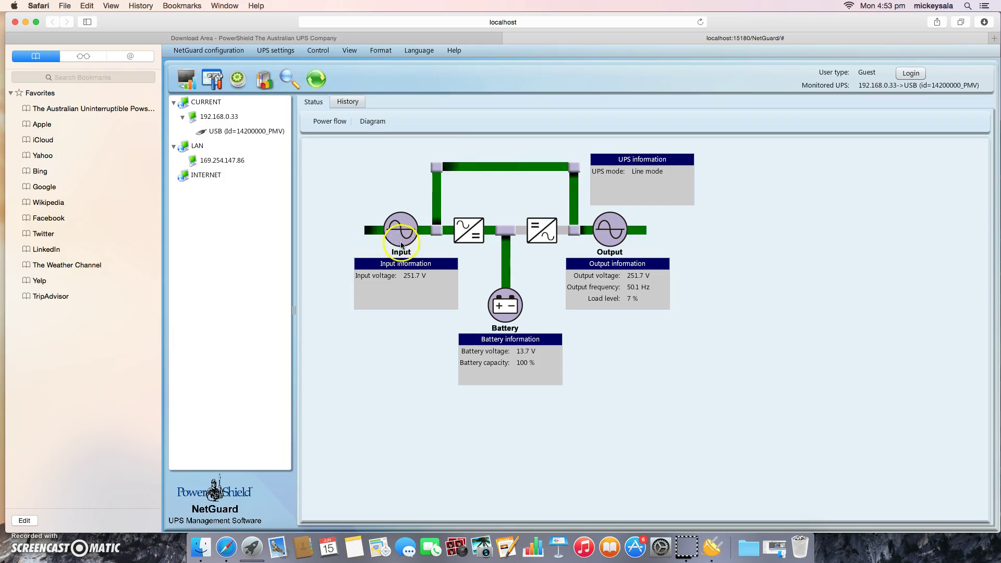
pyautogui.click(556, 180)
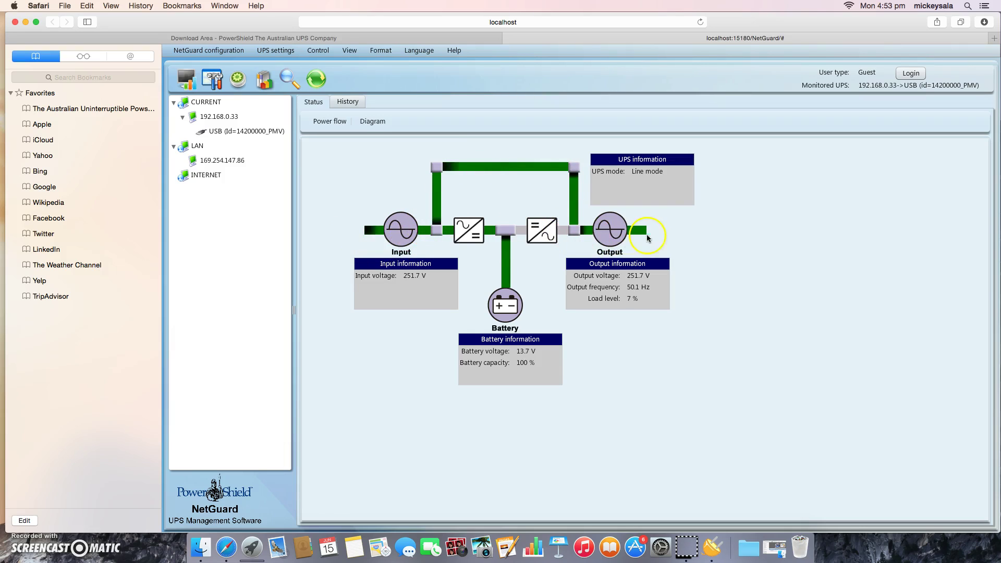